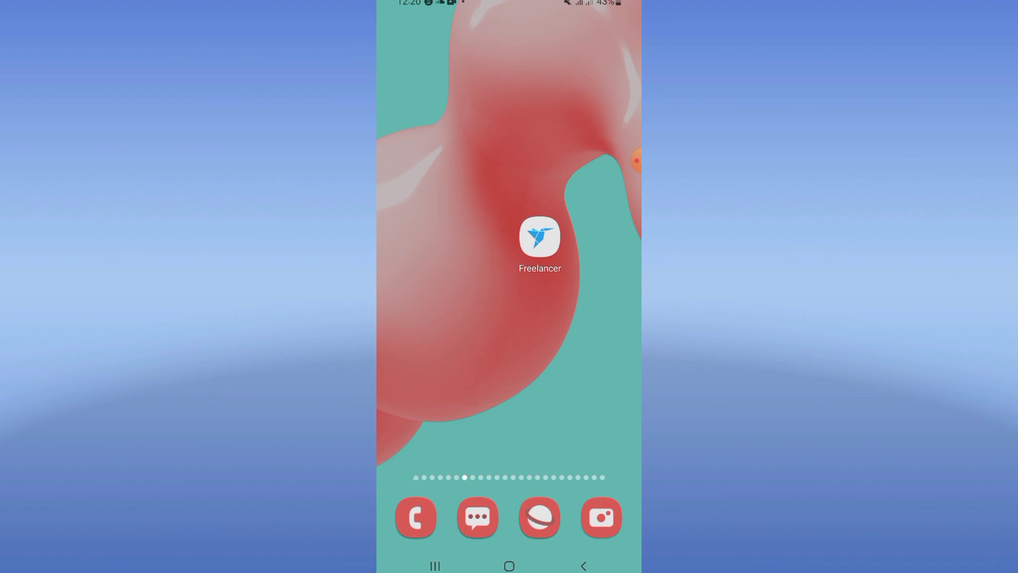
Go to Settings > Apps and search the installed apps for 'free'
{"action": "left_click_drag", "start_coordinate": [509, 398], "coordinate": [509, 160]}
{"action": "left_click_drag", "start_coordinate": [636, 161], "coordinate": [436, 334]}
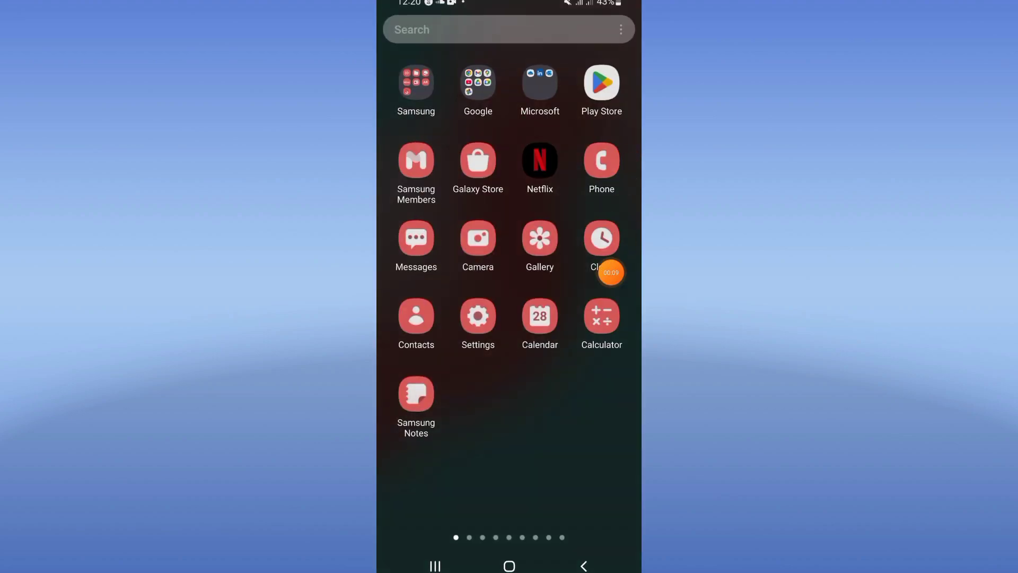
{"action": "left_click", "coordinate": [477, 316]}
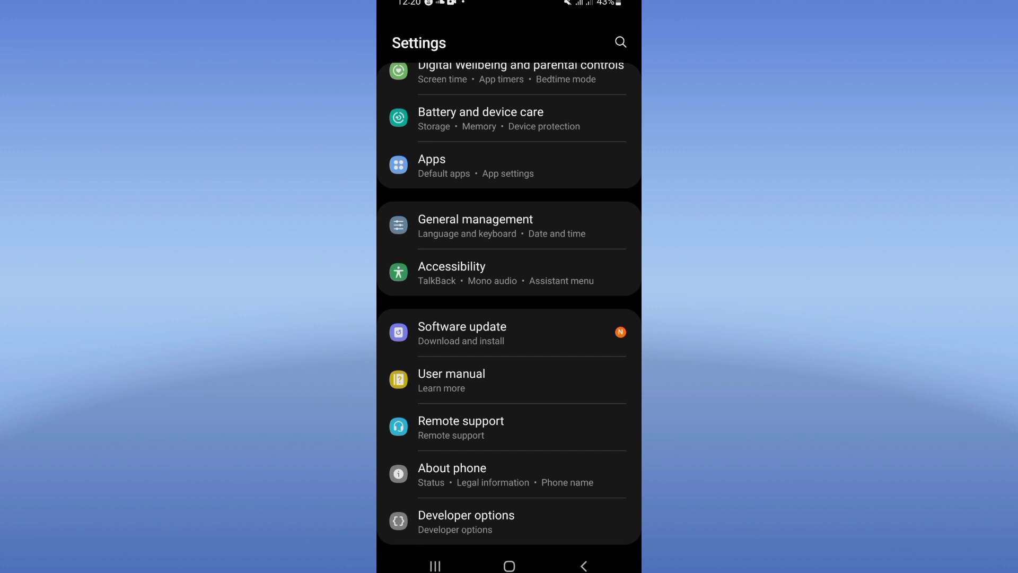
{"action": "left_click", "coordinate": [432, 164]}
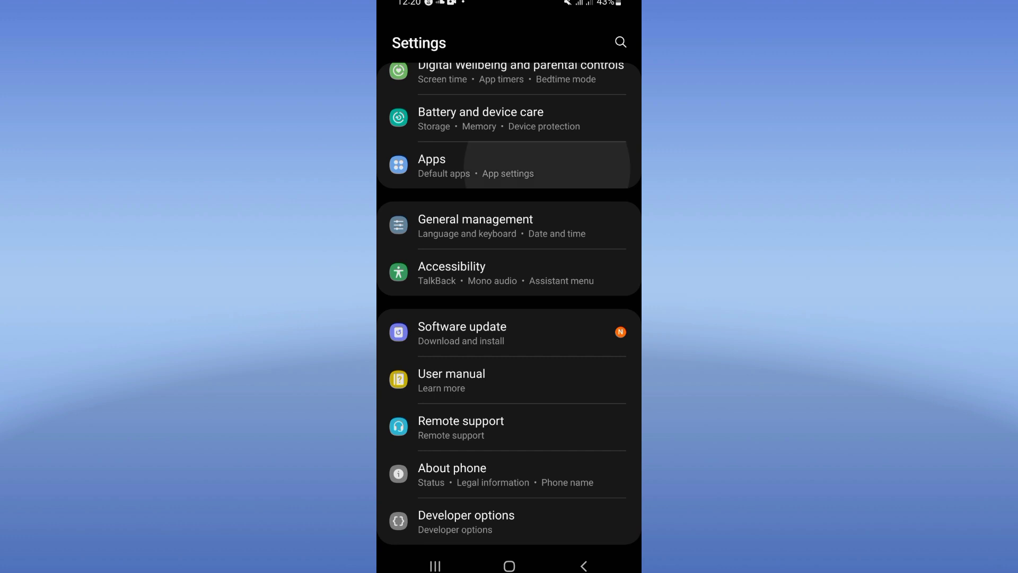
{"action": "left_click", "coordinate": [593, 41]}
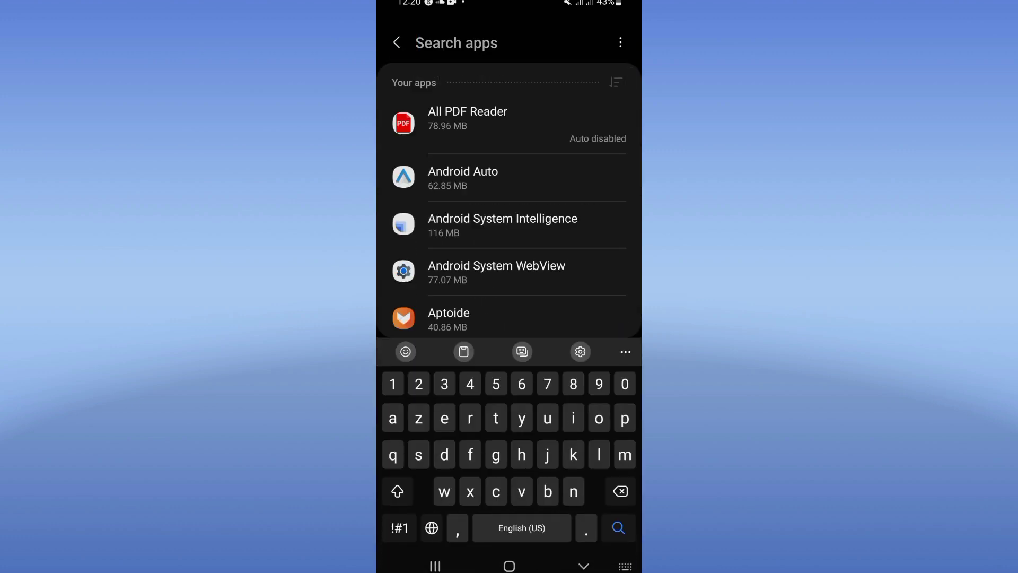
{"action": "type", "text": "free"}
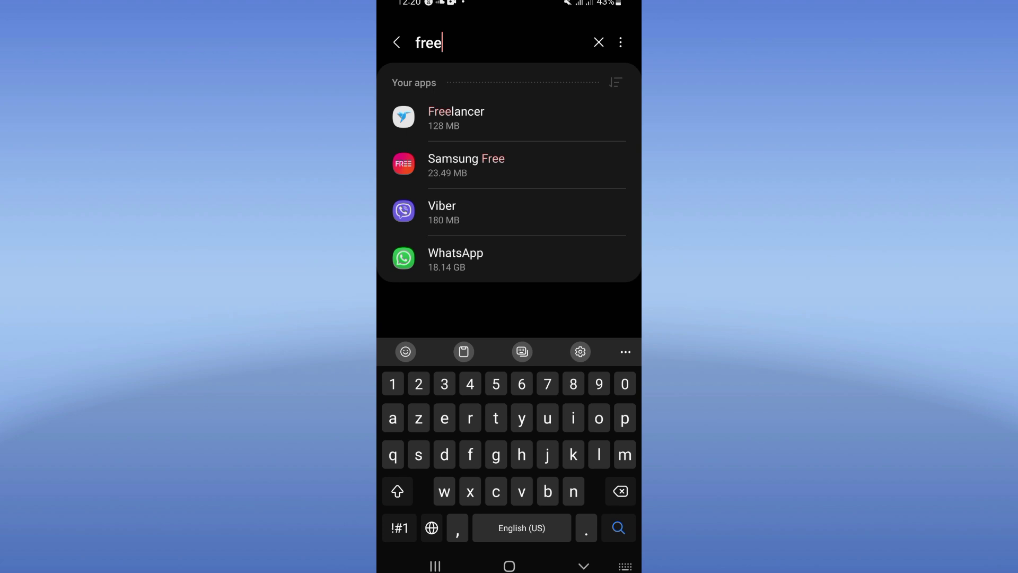
Clear the Freelancer app's cache from its Storage page
{"action": "left_click", "coordinate": [456, 117]}
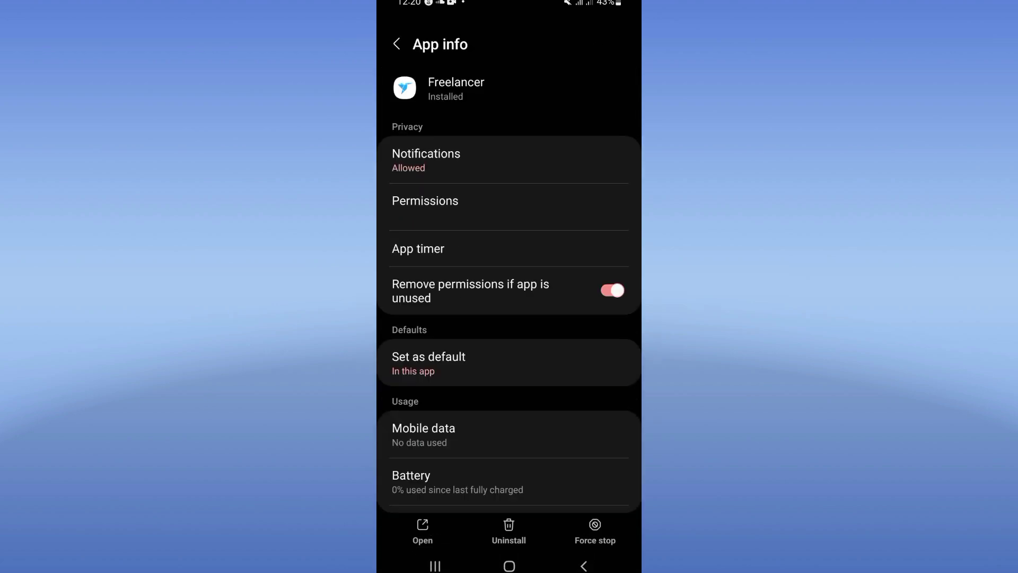
{"action": "scroll", "coordinate": [509, 319], "scroll_direction": "down", "scroll_amount": 5}
{"action": "left_click", "coordinate": [429, 270]}
{"action": "left_click", "coordinate": [573, 532]}
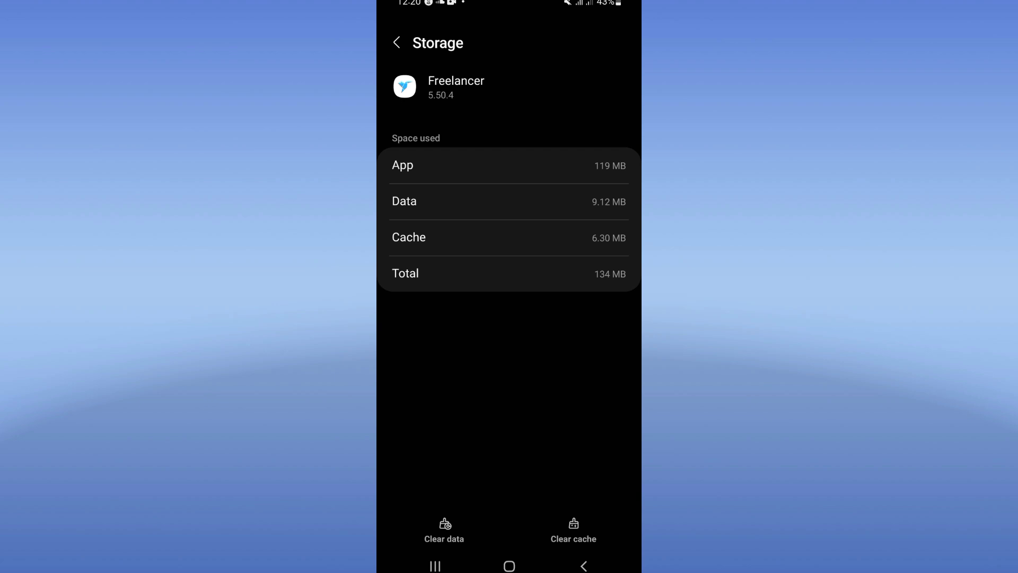
Force-stop Freelancer, confirm with OK, and return to the app drawer
{"action": "left_click", "coordinate": [584, 566]}
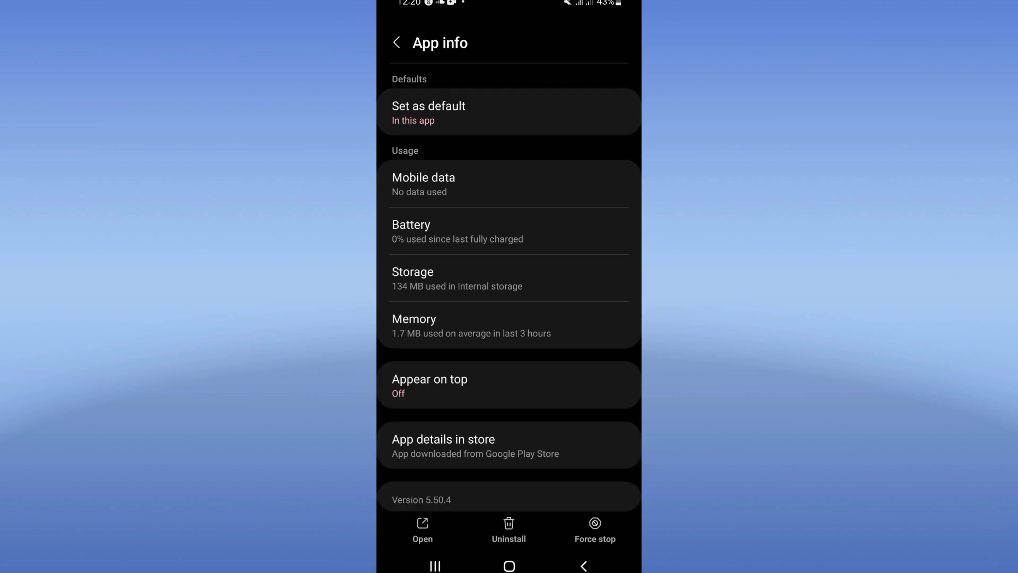
{"action": "left_click", "coordinate": [596, 529]}
{"action": "left_click", "coordinate": [569, 513]}
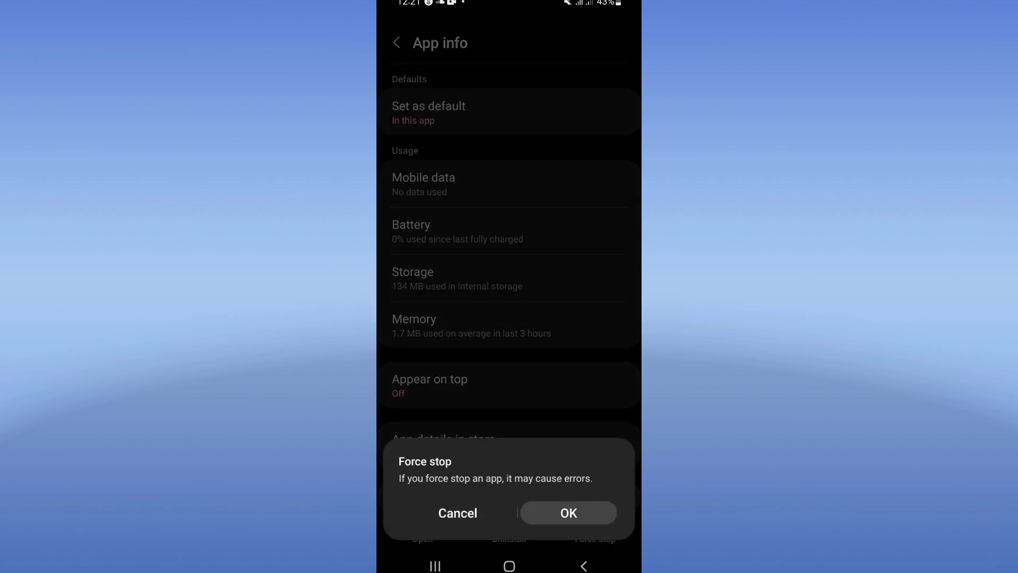
{"action": "left_click", "coordinate": [509, 566]}
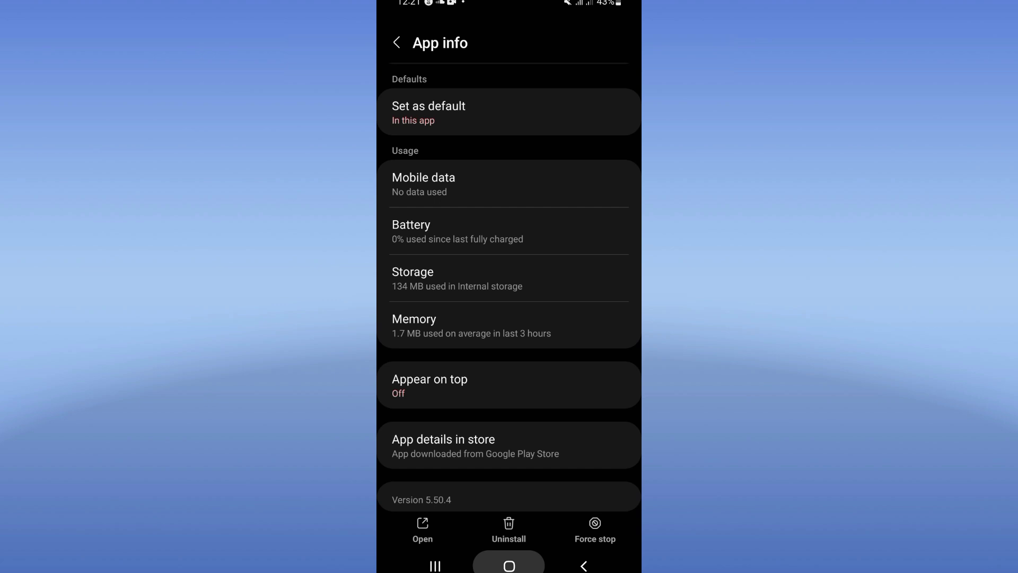
{"action": "left_click_drag", "start_coordinate": [509, 398], "coordinate": [509, 159]}
Close the app drawer, then show and dismiss the power menu with its restart option
{"action": "mouse_move", "coordinate": [380, 334]}
{"action": "left_mouse_down"}
{"action": "mouse_move", "coordinate": [559, 90]}
{"action": "mouse_move", "coordinate": [624, 106]}
{"action": "left_mouse_up"}
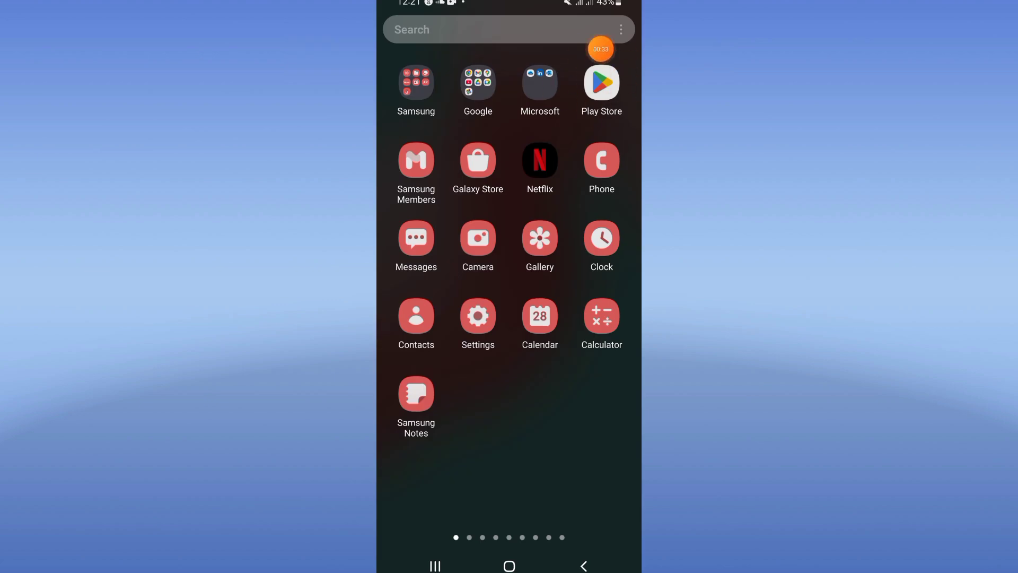
{"action": "left_click", "coordinate": [510, 565]}
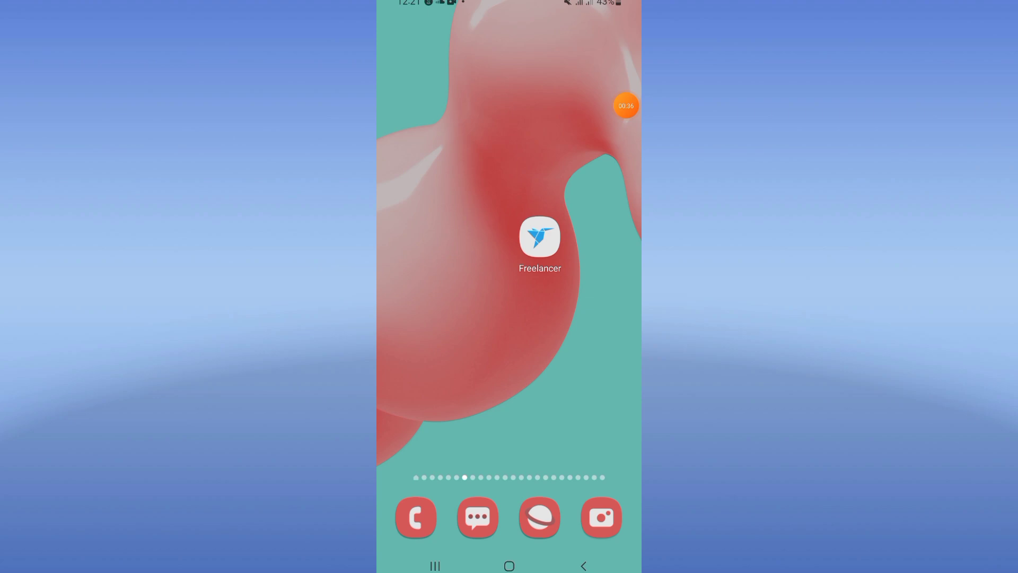
{"action": "key", "text": "XF86PowerOff"}
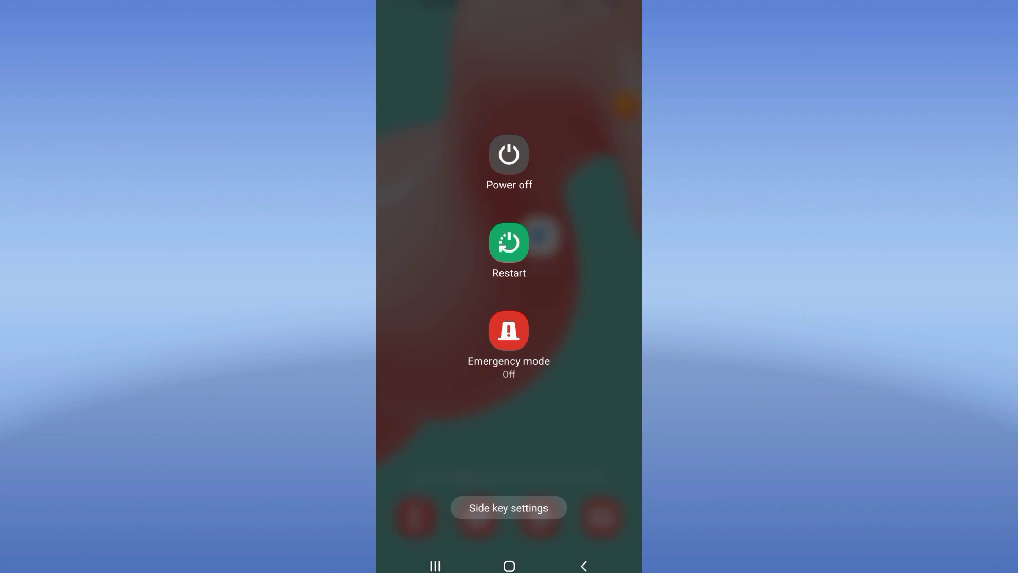
{"action": "key", "text": "Escape"}
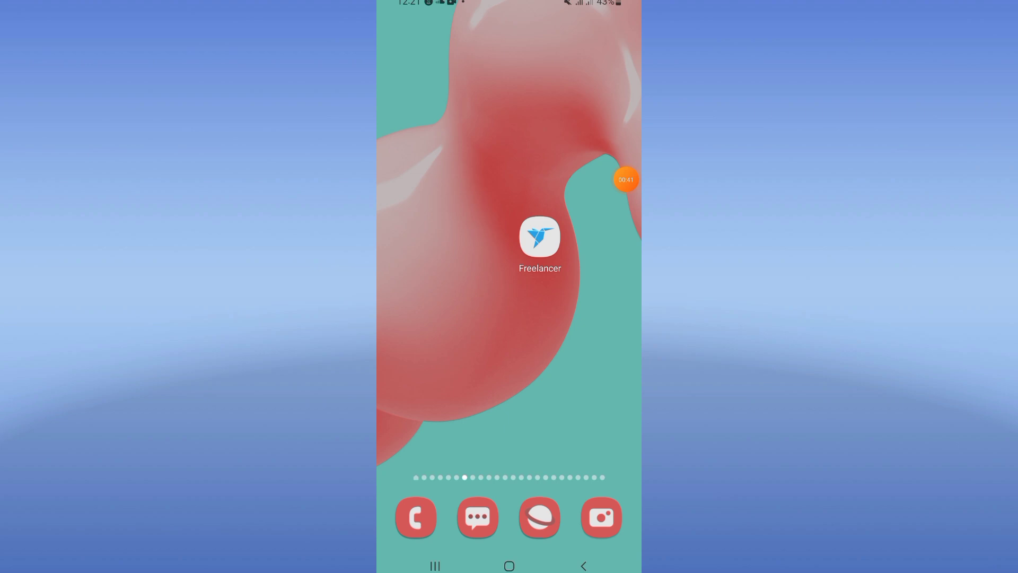